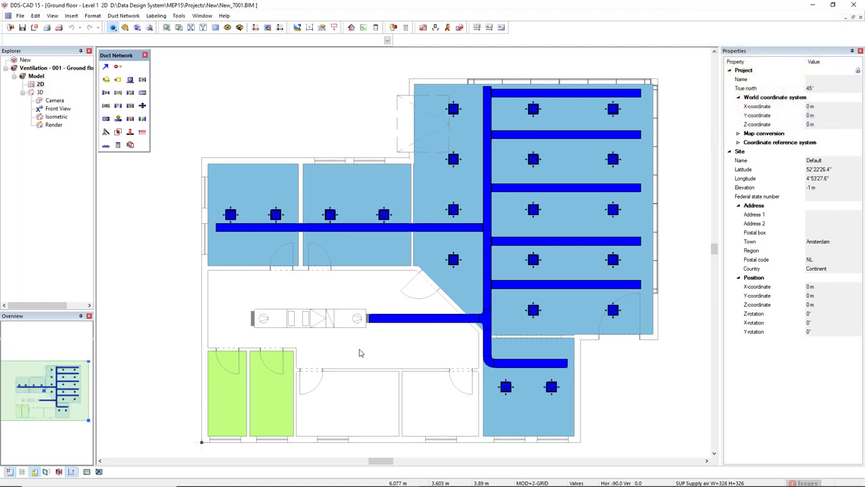
Pick an air terminal, then window-select every terminal and duct across the ground-floor plan.
click(552, 386)
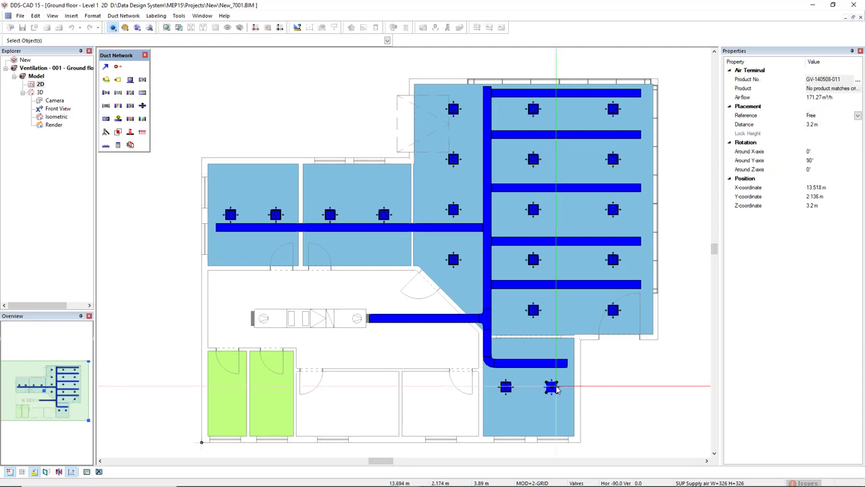
click(180, 422)
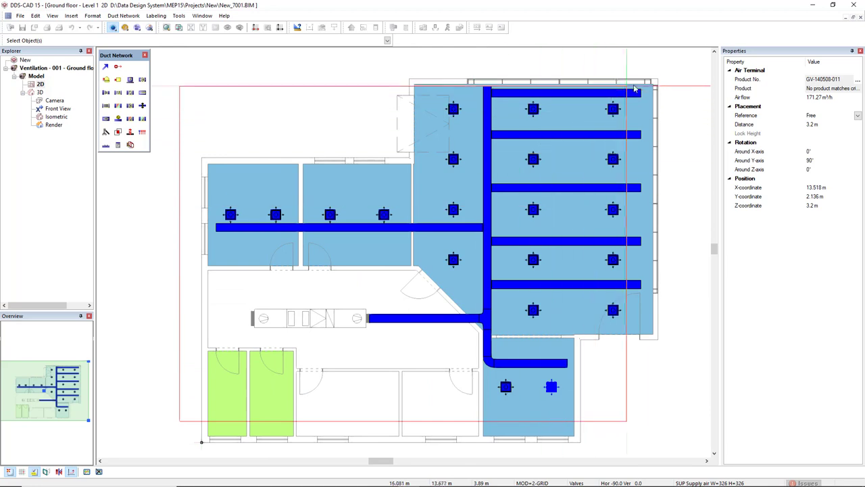
click(659, 81)
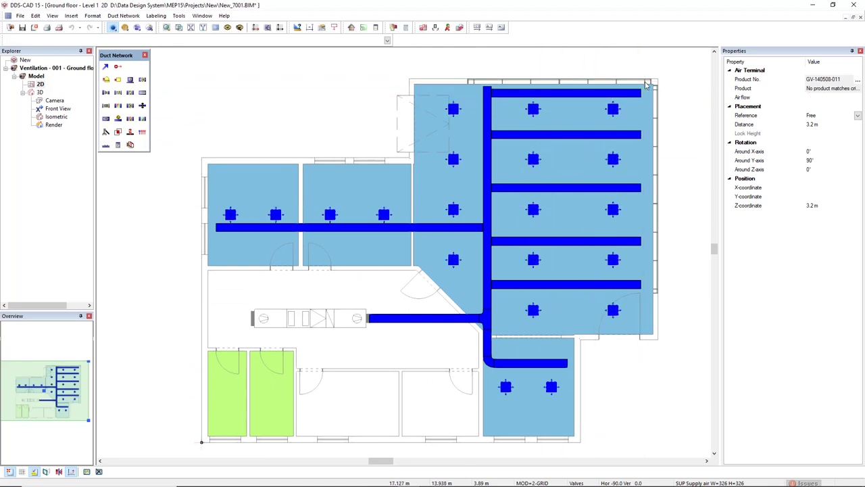
Auto-connect all selected terminals to their main ducts using Canal 'Free with flexible duct'.
right_click(275, 138)
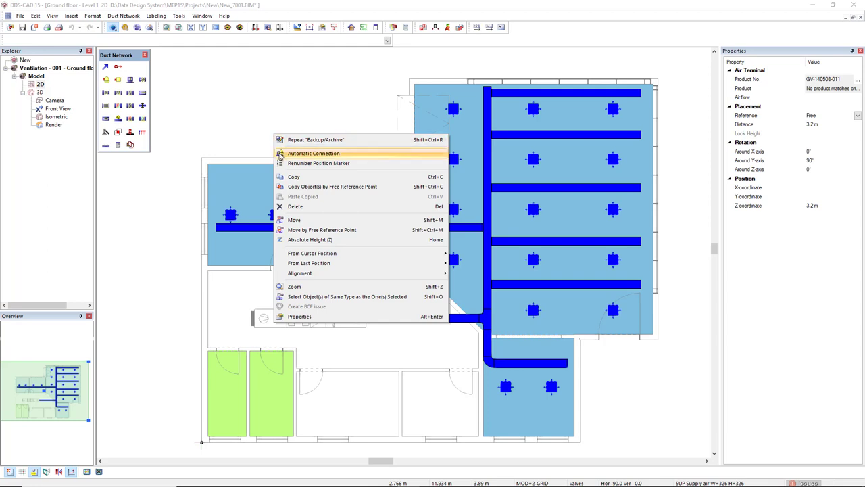
click(281, 155)
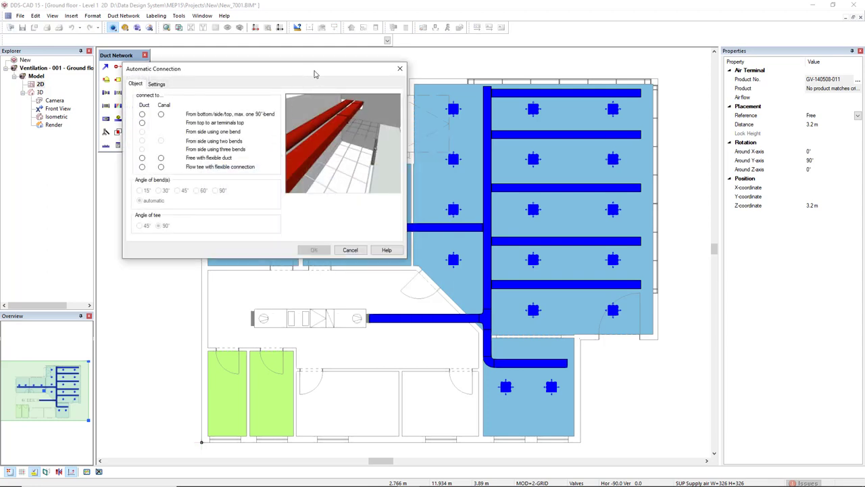
drag(315, 74, 302, 100)
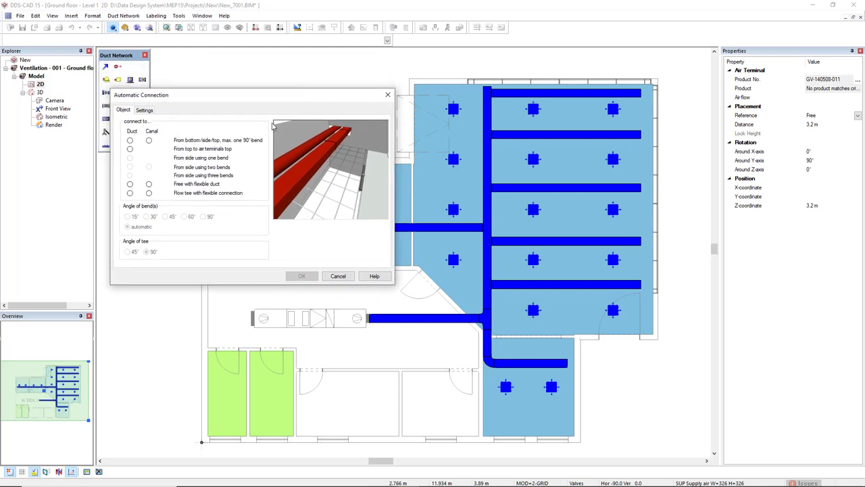
click(150, 142)
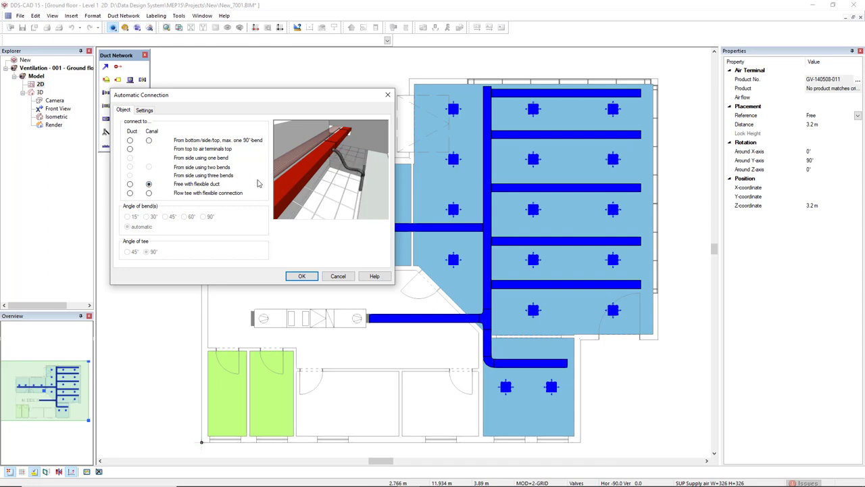
click(149, 193)
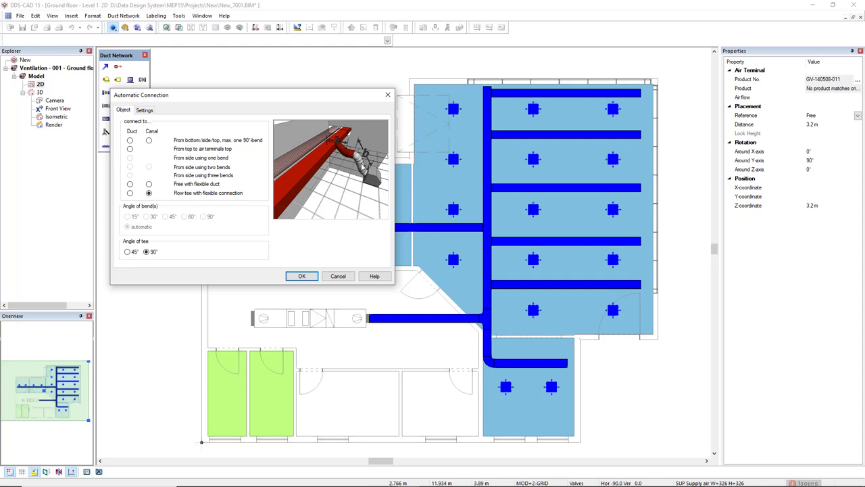
click(148, 185)
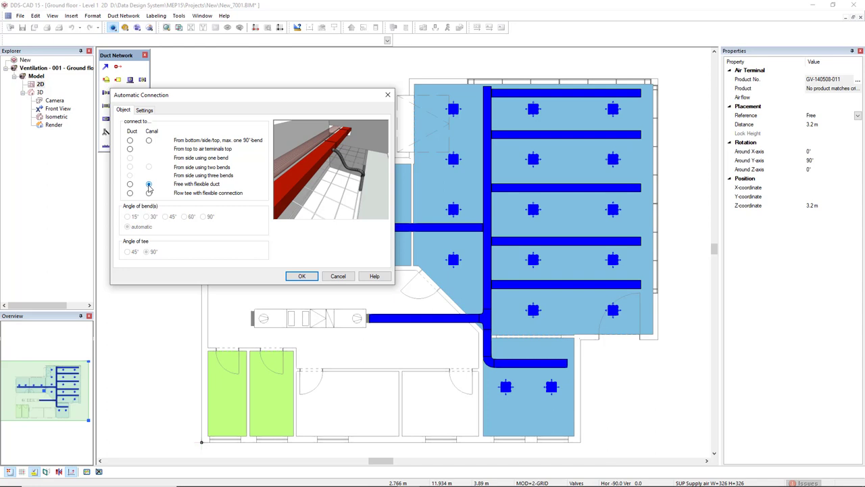
click(303, 276)
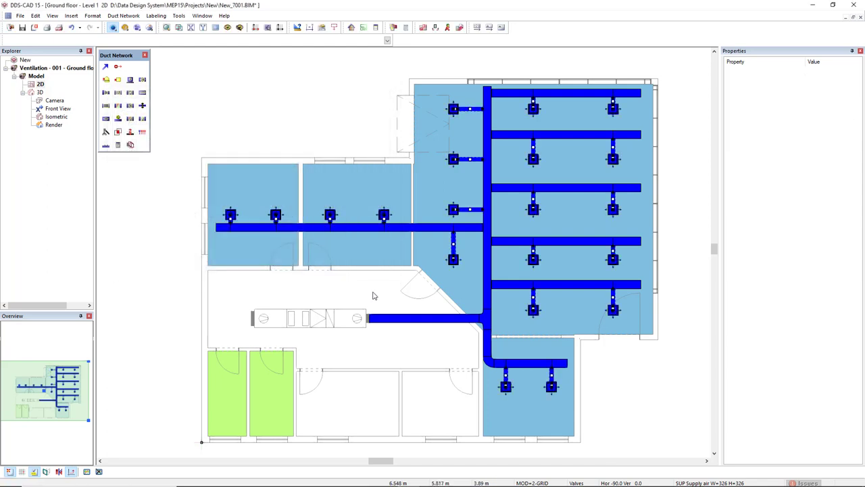
Delete the flexible branch and leftover tee at the lowest left terminal, then start a new duct.
key(Escape)
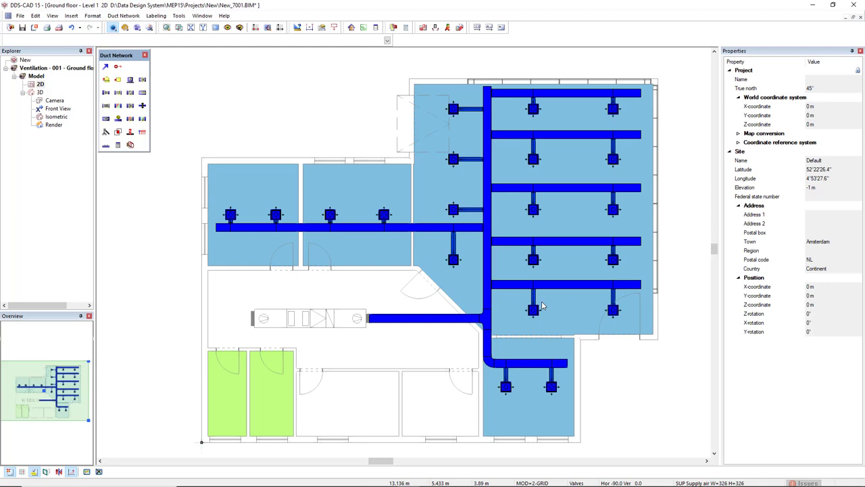
scroll(490, 273, up, 1)
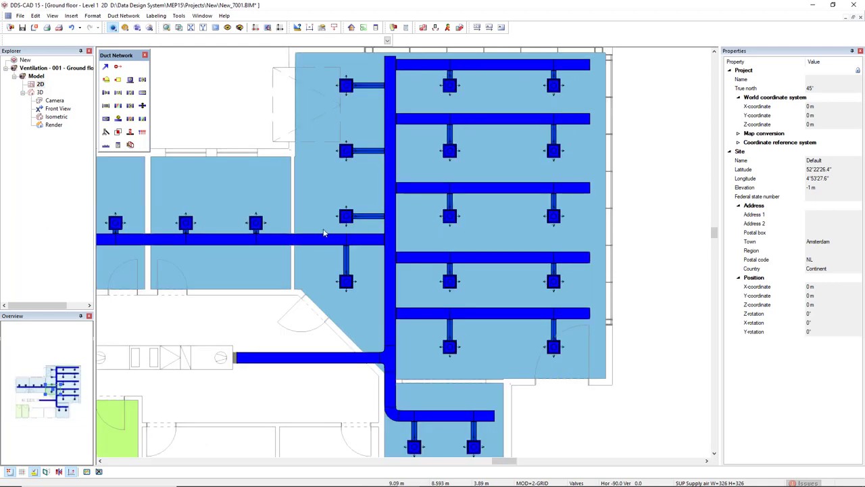
click(346, 261)
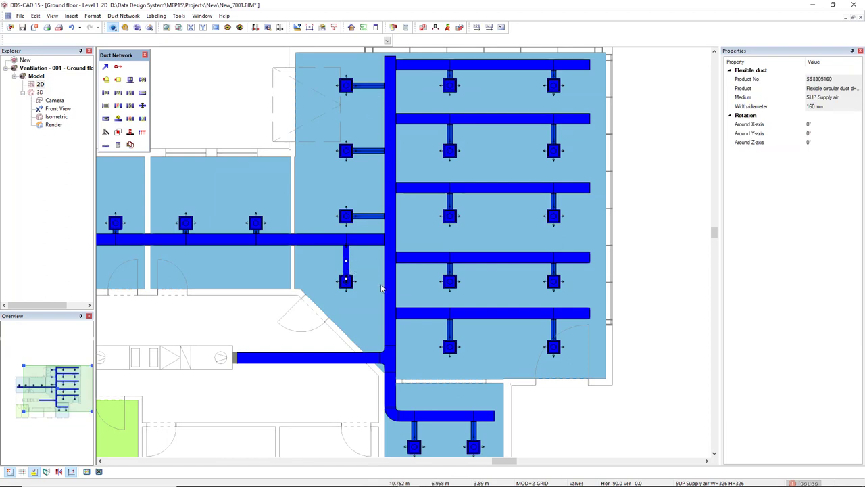
click(376, 265)
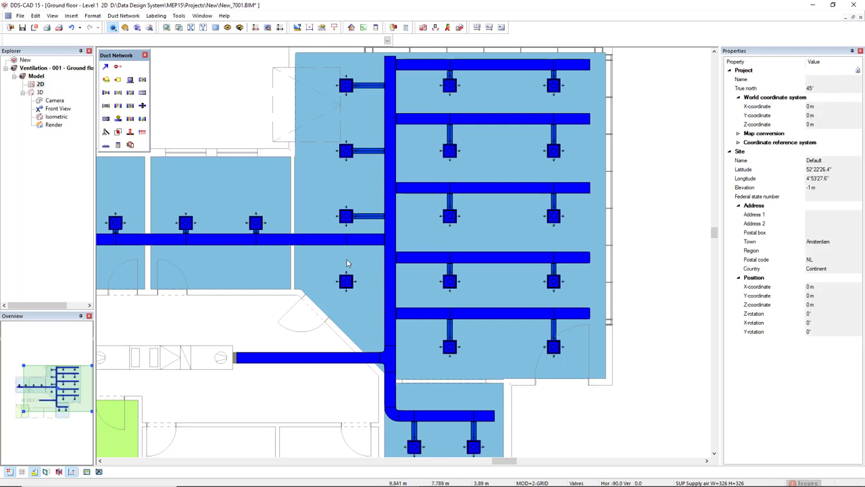
click(357, 240)
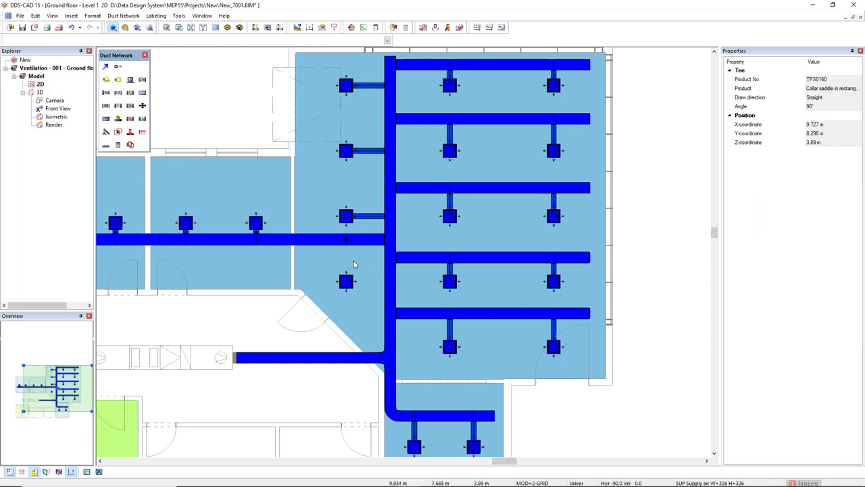
click(358, 265)
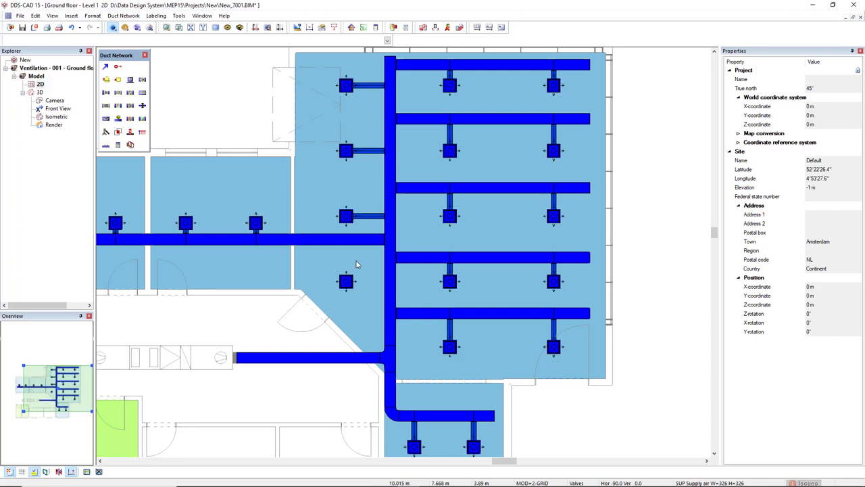
click(105, 67)
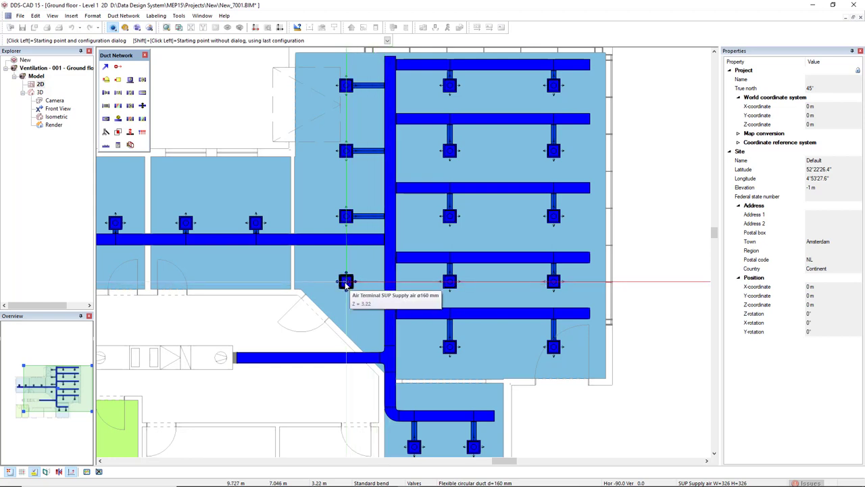
Start a 160 mm folded spiral-seam duct at the lower terminal at 3.2 m relative height.
click(345, 283)
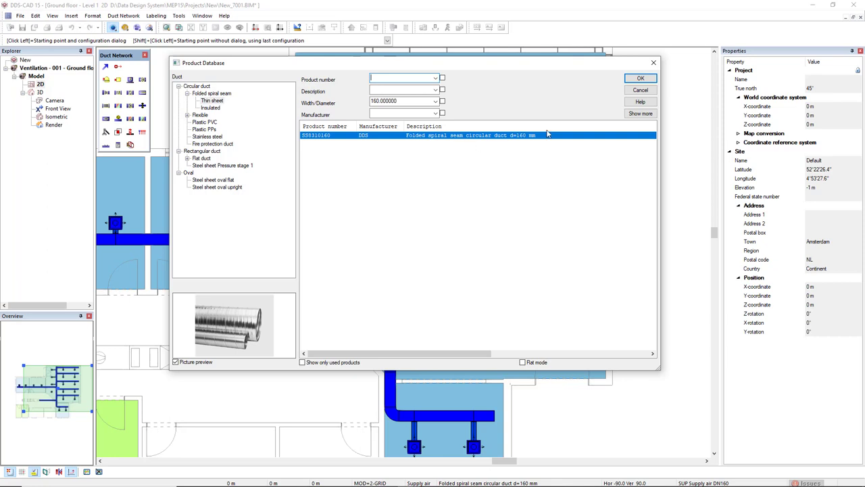
click(641, 79)
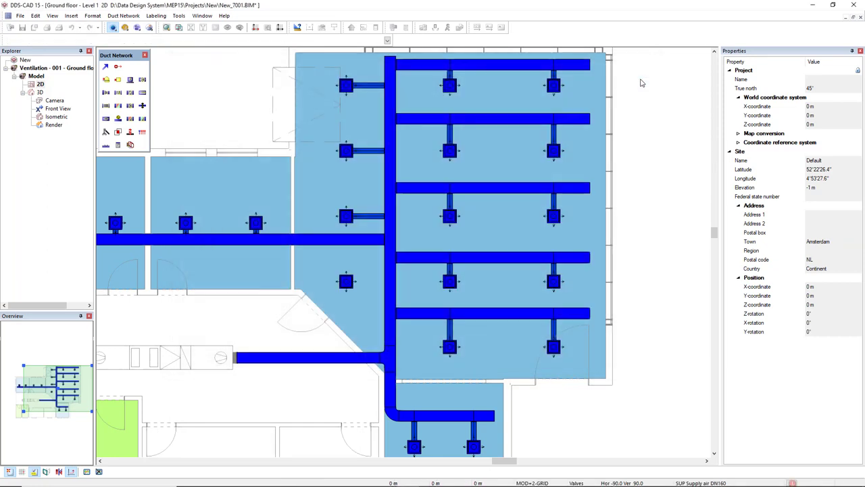
click(315, 205)
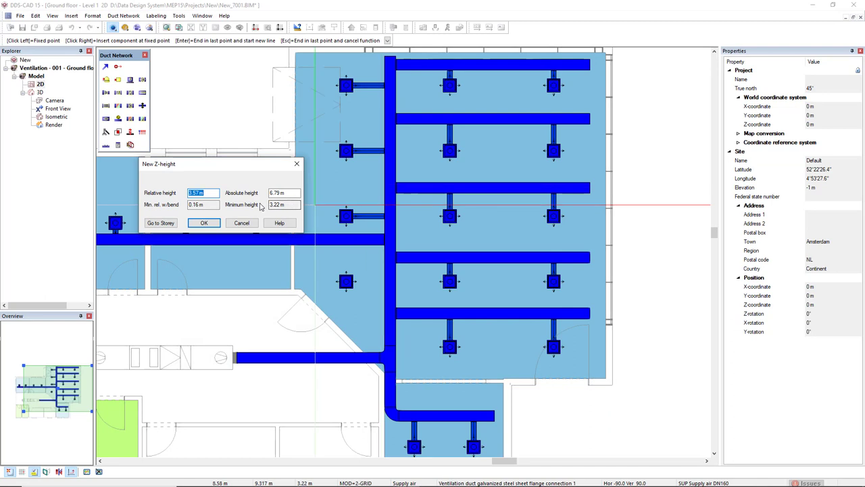
drag(225, 168, 268, 120)
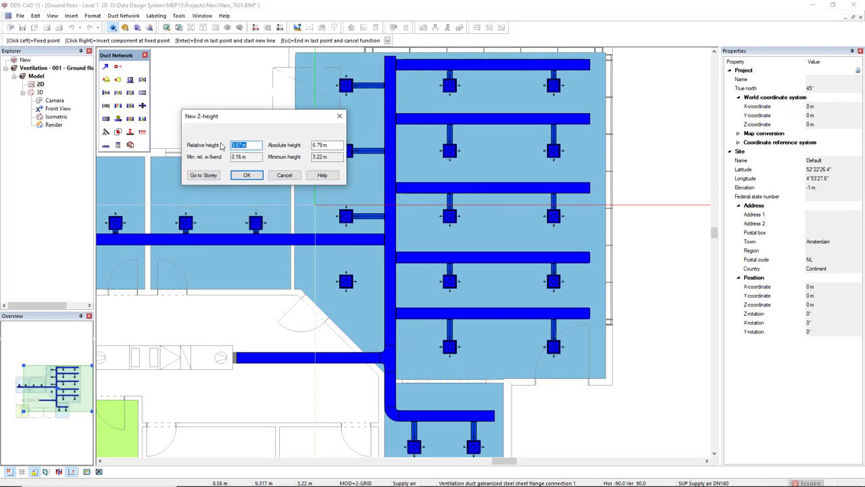
text(3.2)
click(247, 175)
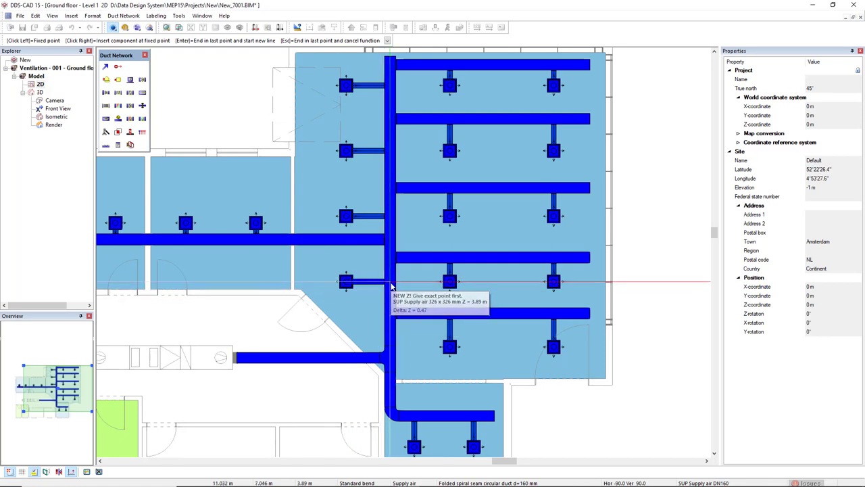
End the duct on the riser with a 'Vertical - Horizontal' 90° bend connection, then inspect the branches.
click(390, 287)
drag(151, 23, 412, 77)
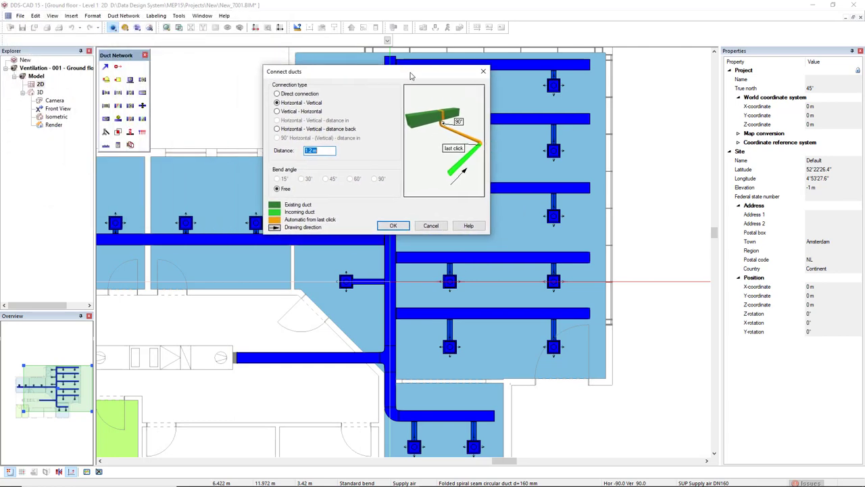
click(277, 112)
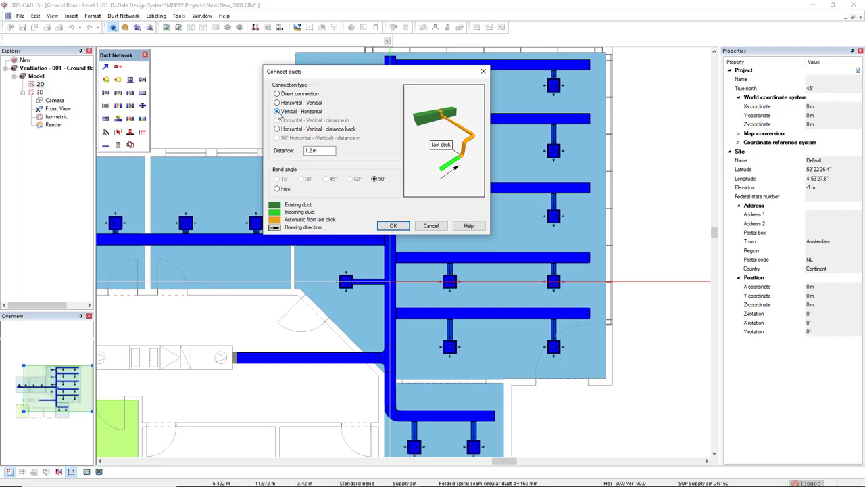
click(393, 227)
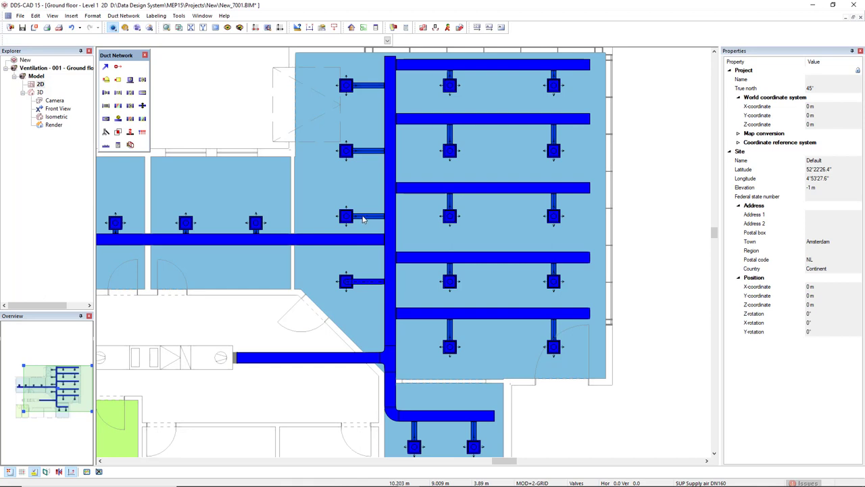
click(363, 217)
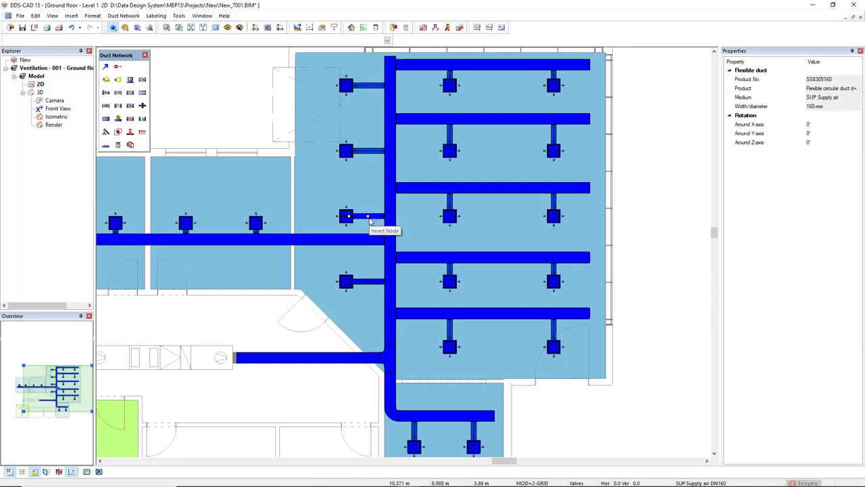
click(367, 287)
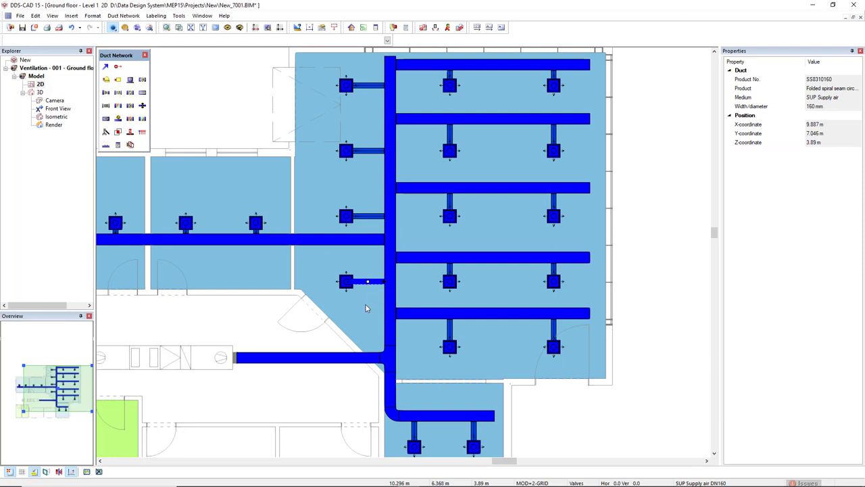
Expand the selection to the complete flow path section and convert that duct chain to flexible duct.
right_click(365, 308)
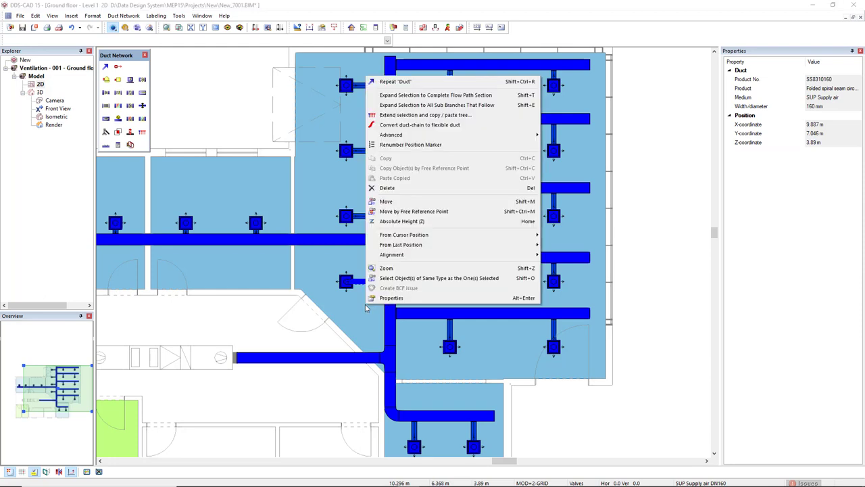
click(433, 94)
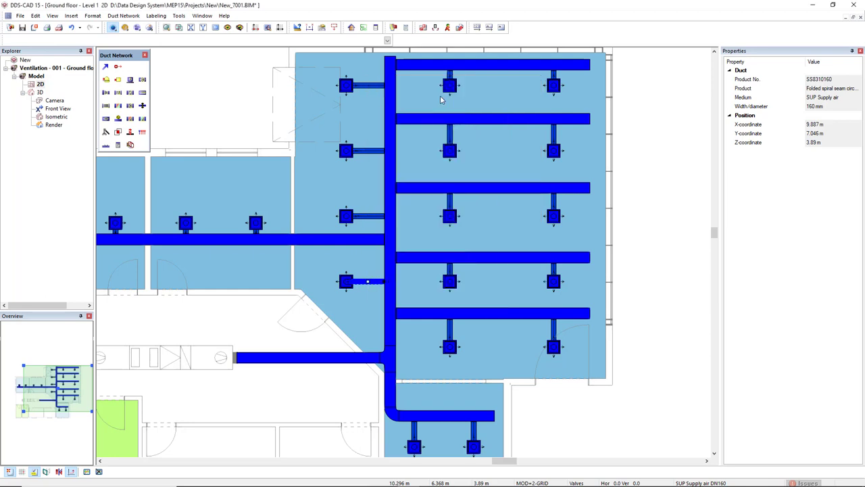
right_click(351, 302)
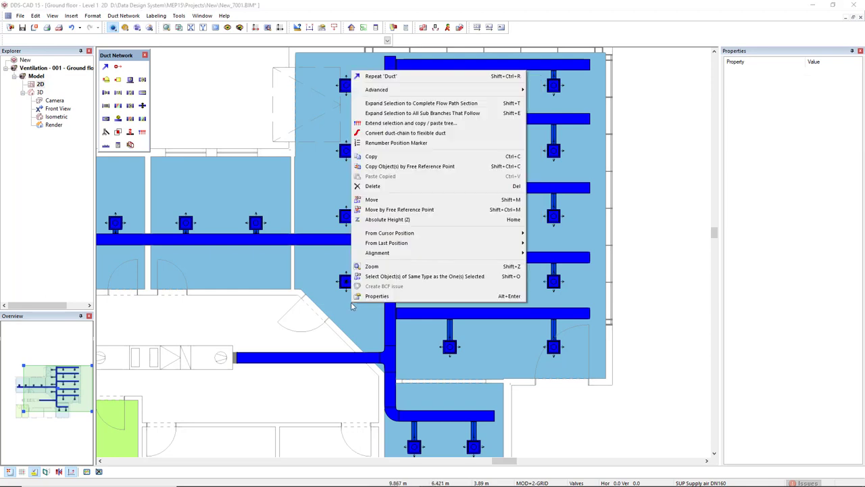
click(436, 133)
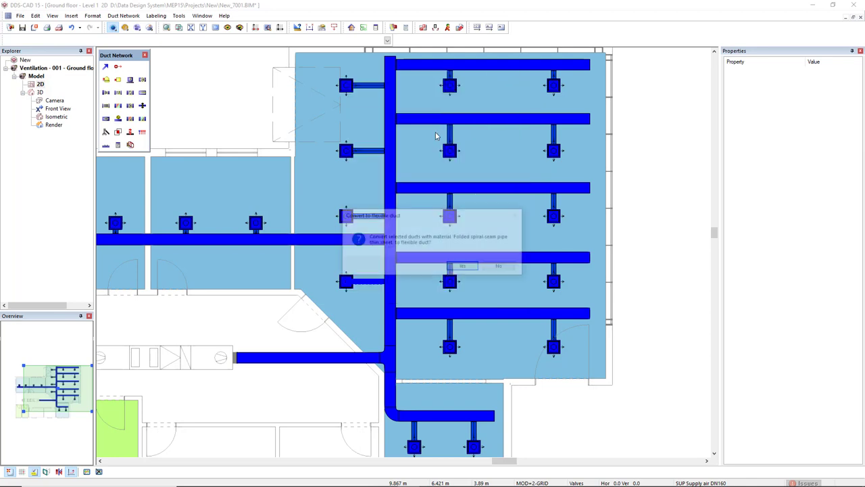
click(455, 266)
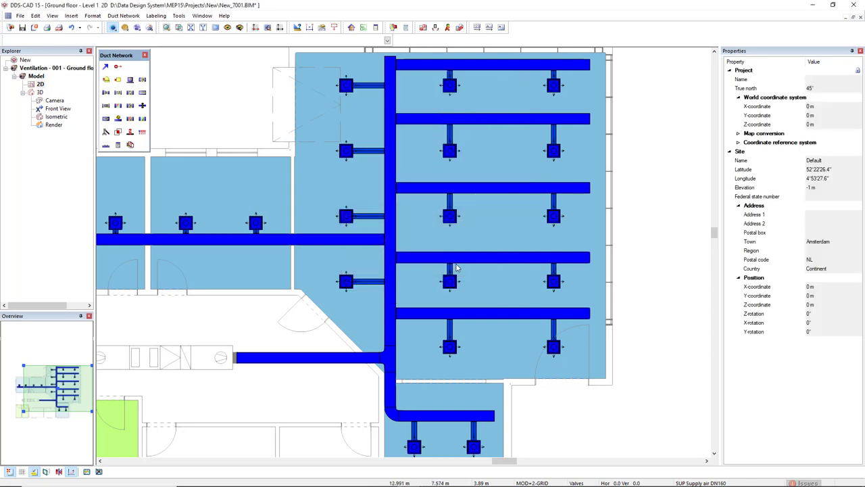
click(150, 28)
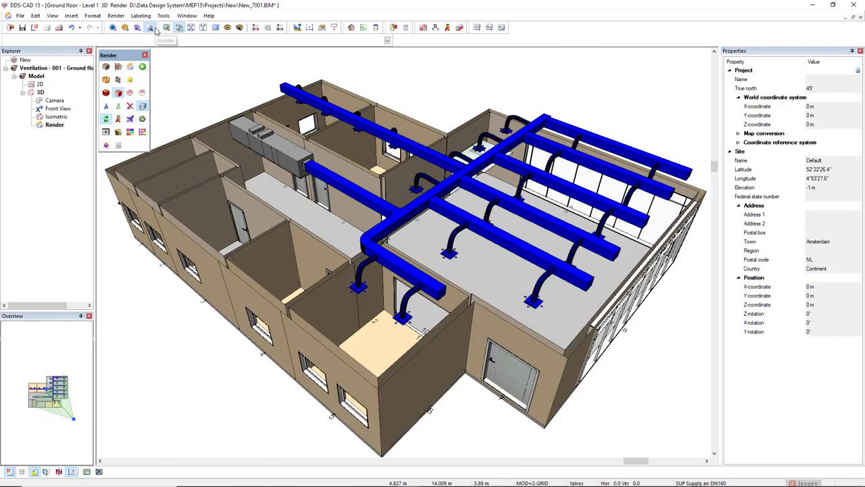
mouse_move(386, 144)
middle_down()
mouse_move(462, 157)
mouse_move(415, 150)
middle_up()
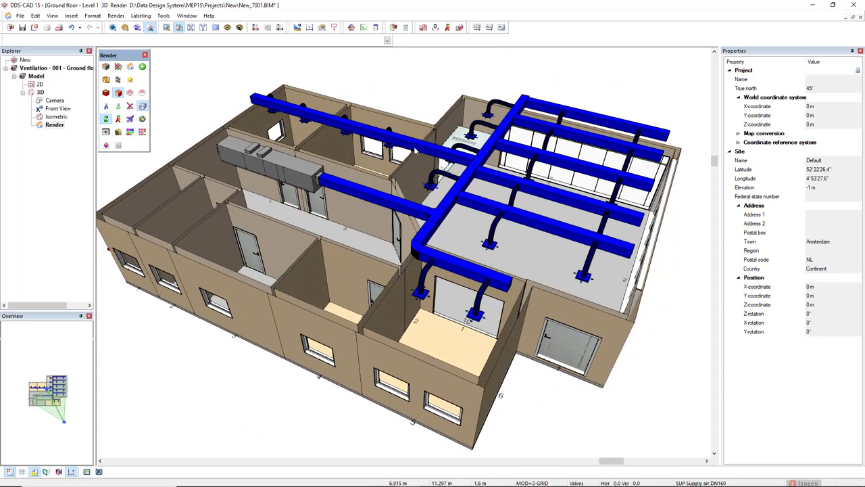
click(40, 85)
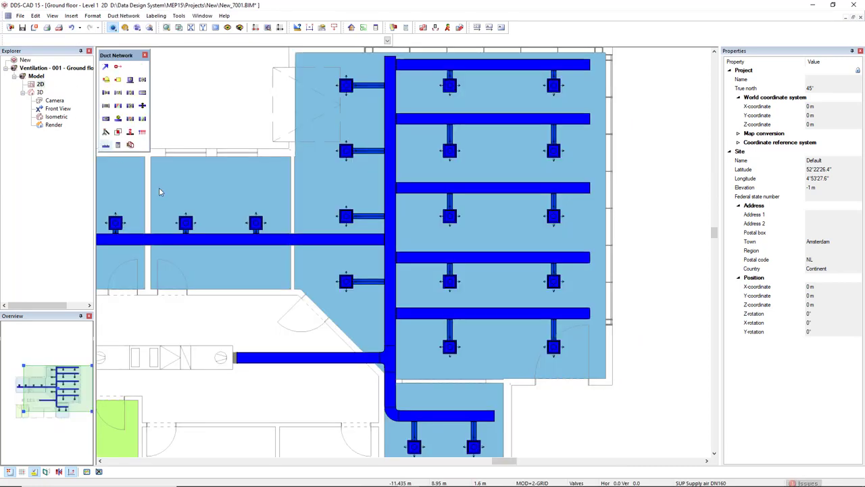
Zoom out and open the Building settings on the Pressure Loss Calculation tab.
scroll(360, 248, down, 3)
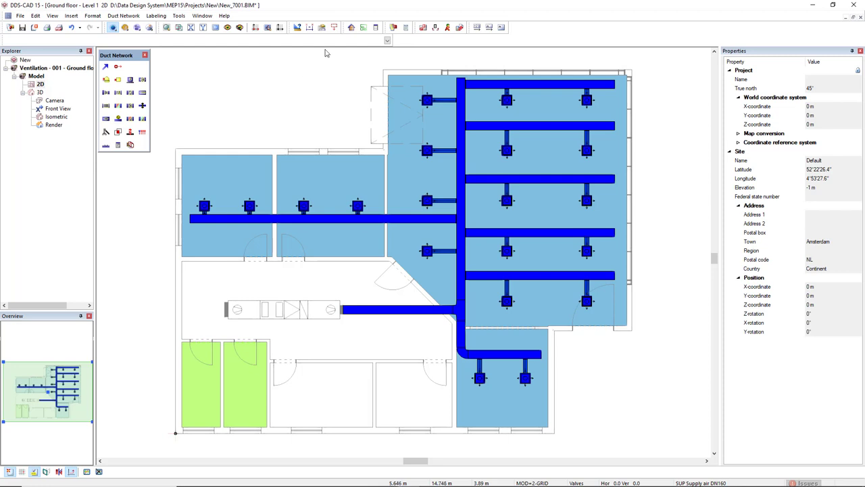
click(351, 28)
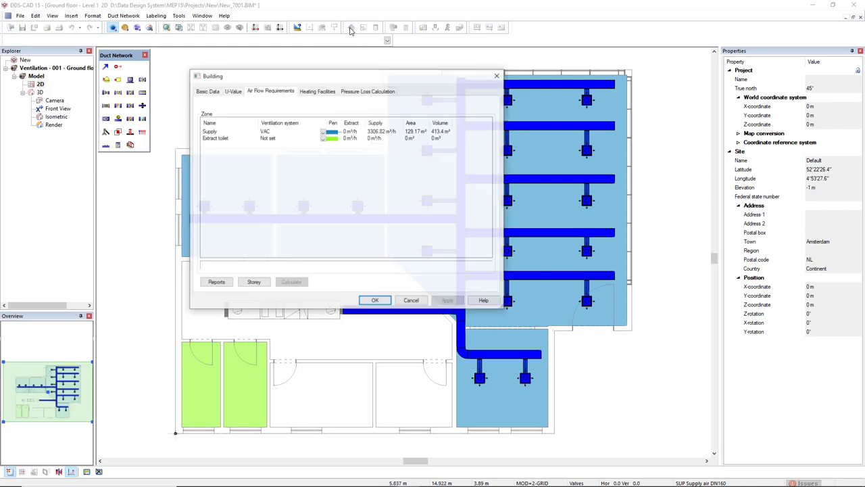
click(356, 92)
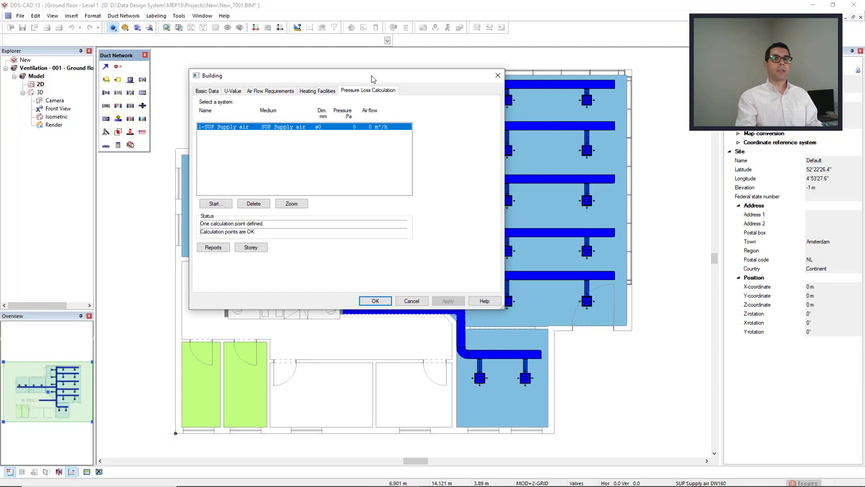
drag(381, 79, 514, 71)
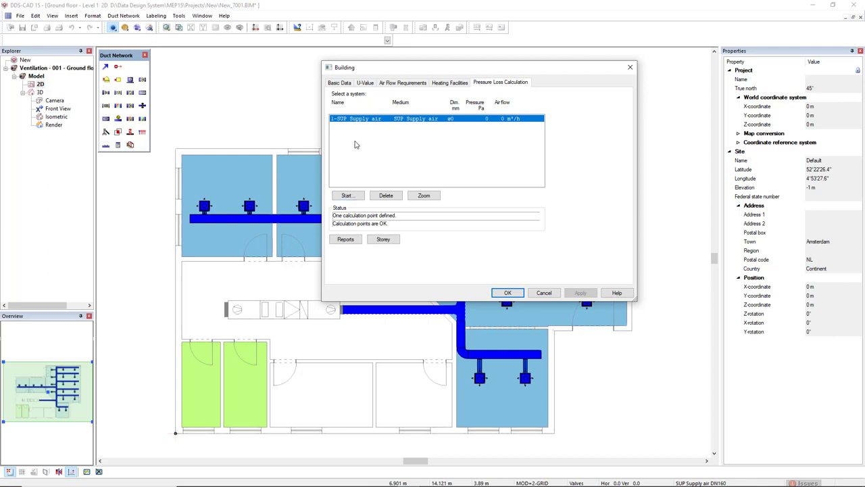
Start the supply-air pressure-loss calculation and open the calculation type list on the Calculation tab.
click(348, 196)
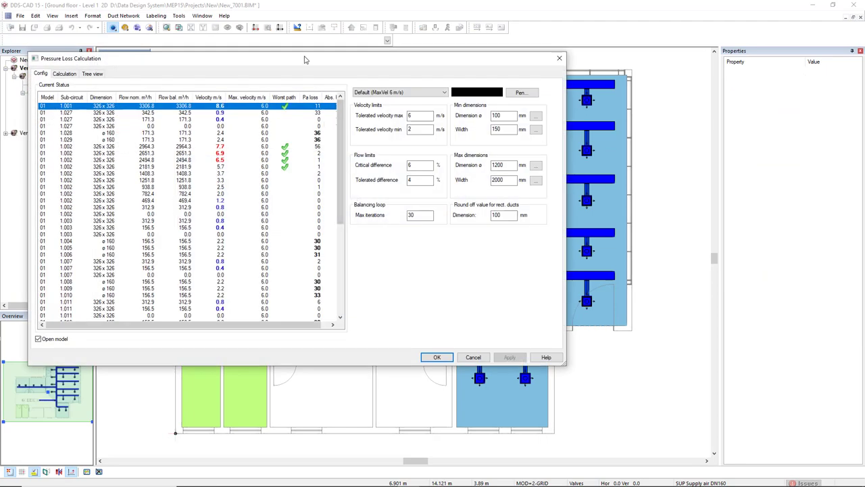
drag(304, 59, 410, 71)
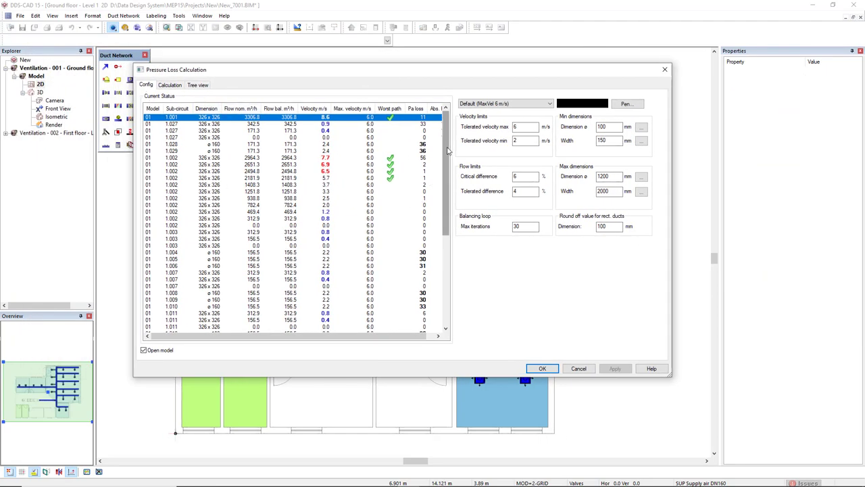
drag(446, 159, 441, 220)
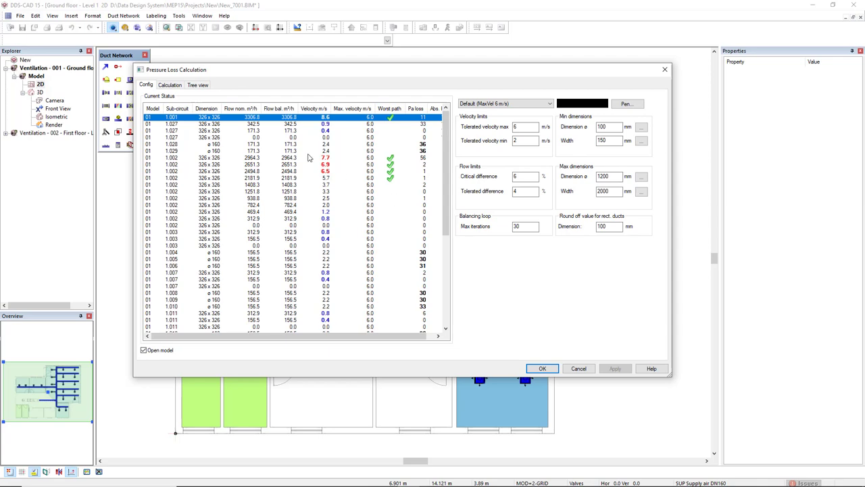
click(178, 86)
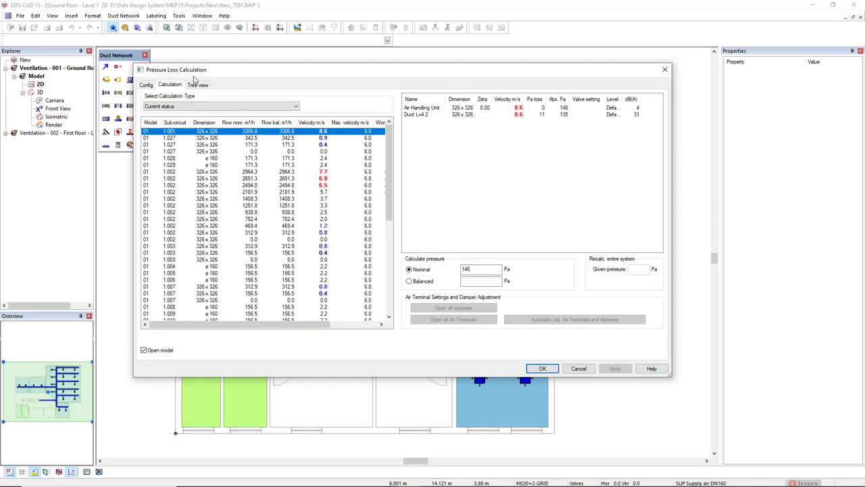
drag(214, 68, 235, 61)
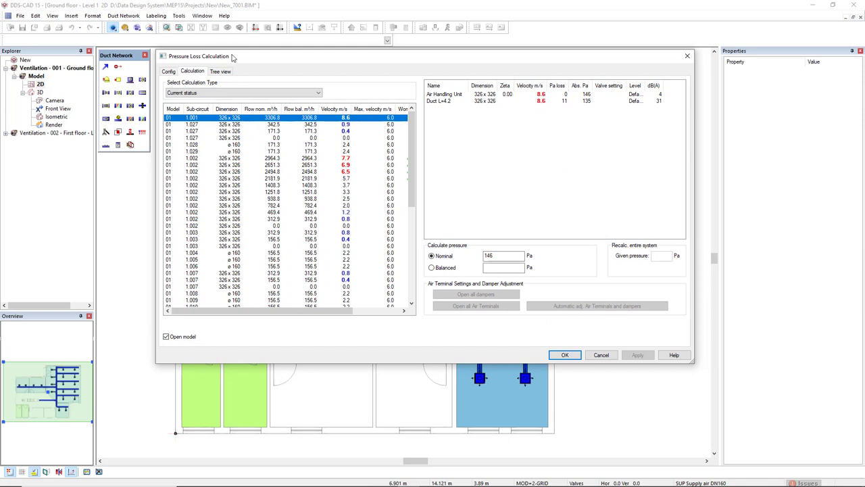
click(265, 93)
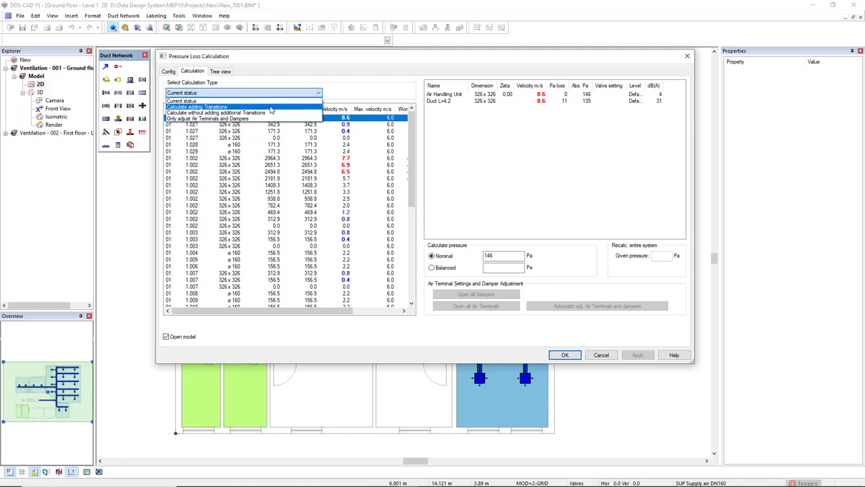
Recalculate with 'Calculate adding Transitions', check row 1.002, apply the sizes and close.
click(271, 108)
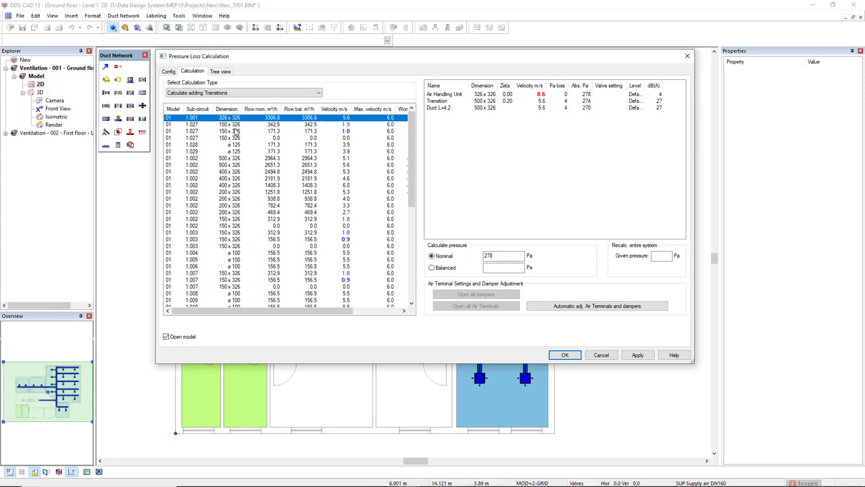
click(344, 159)
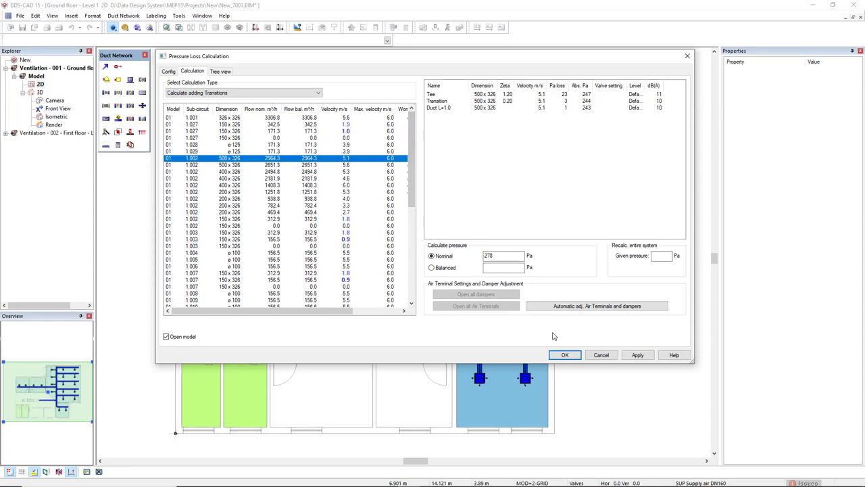
click(638, 355)
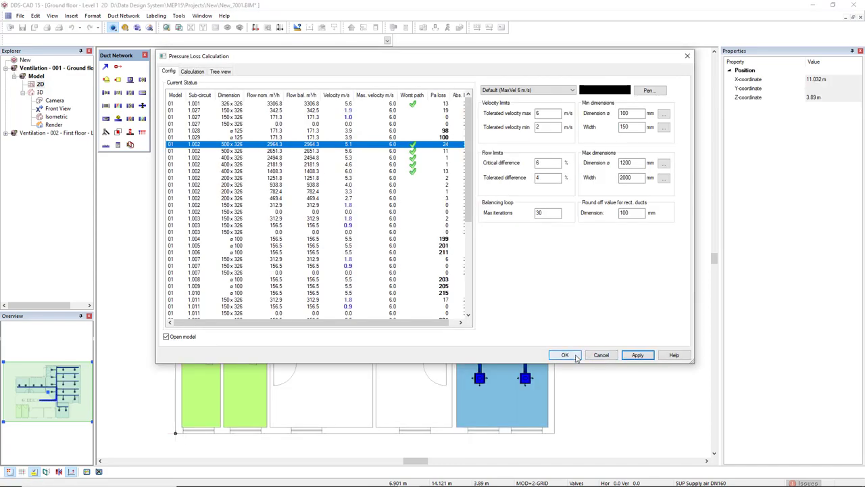
click(575, 356)
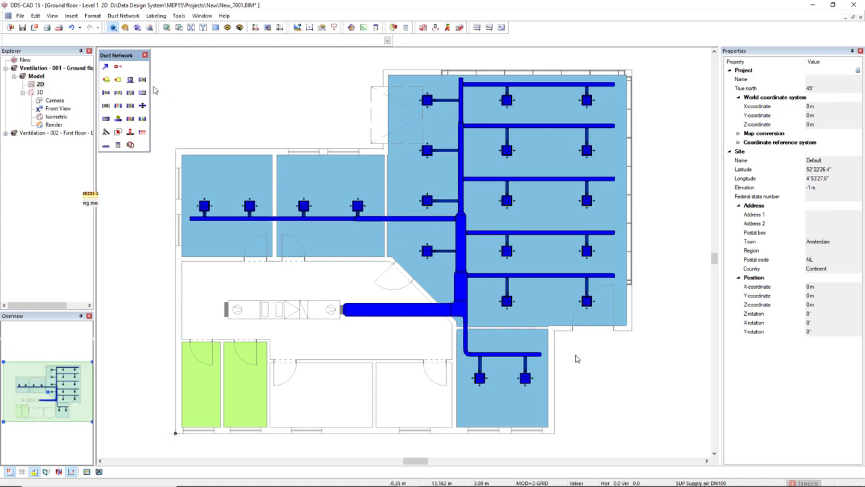
Turn on View > Color Visualizes Velocity Level and launch the 3D render view.
click(52, 16)
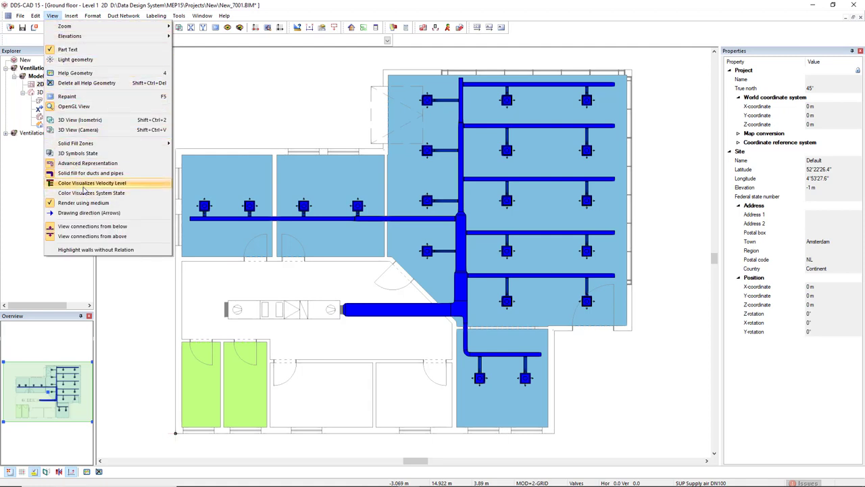
click(81, 193)
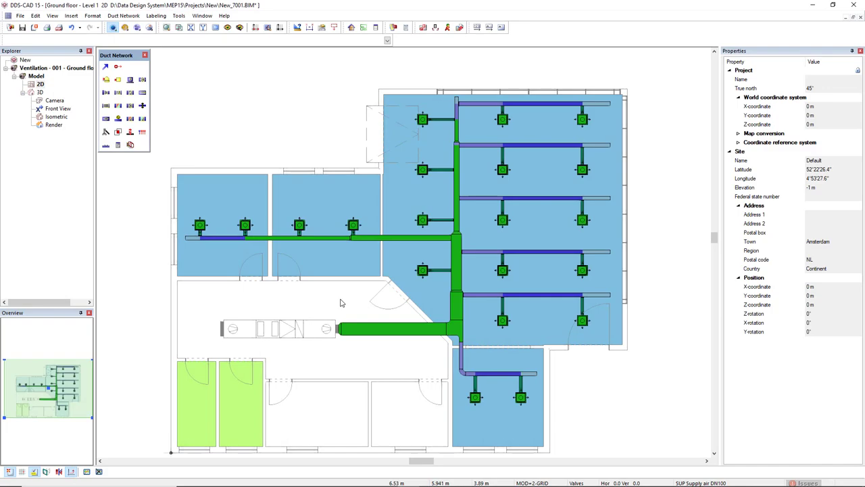
click(150, 27)
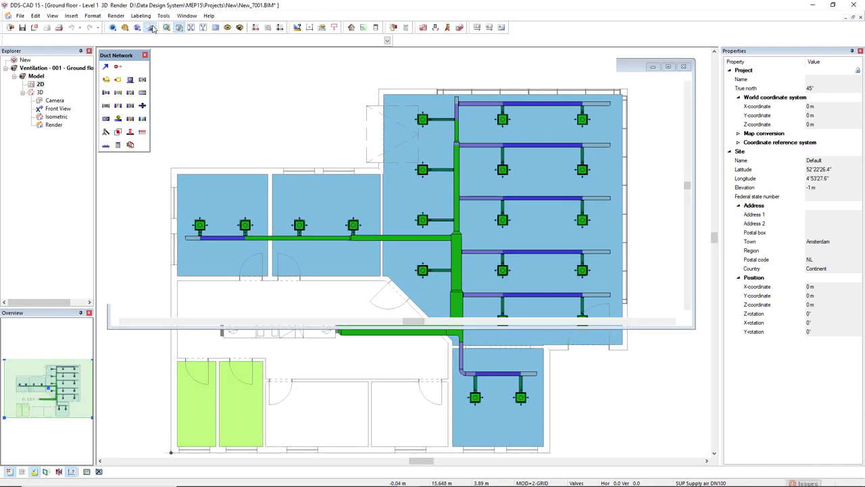